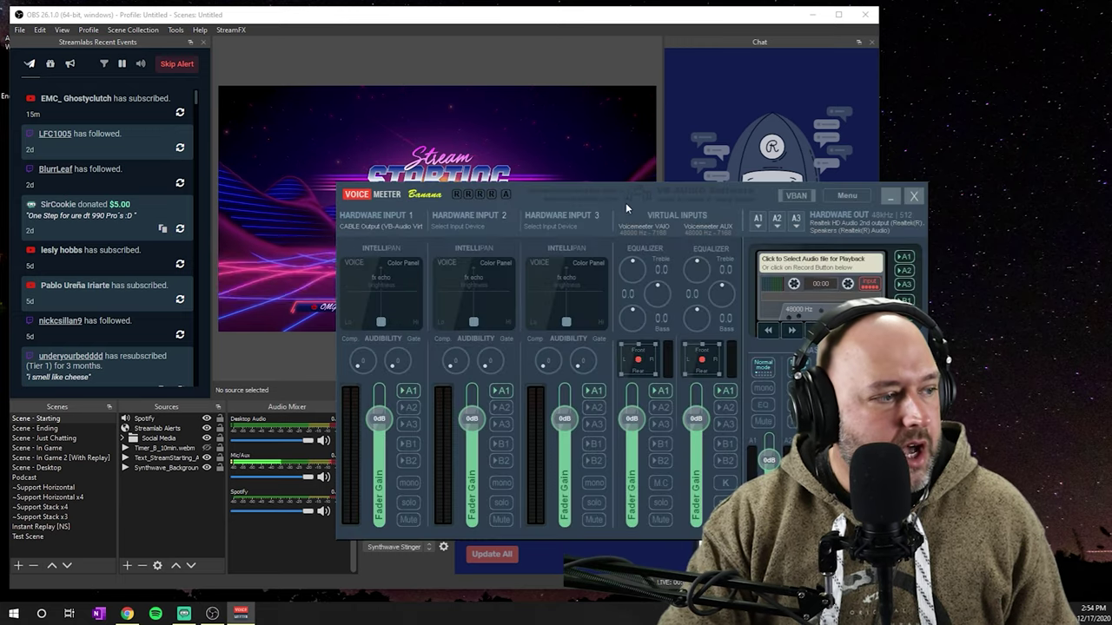
- Drag the VoiceMeeter Banana mixer up and to the right over the OBS window
left_click_drag(625, 202, 714, 94)
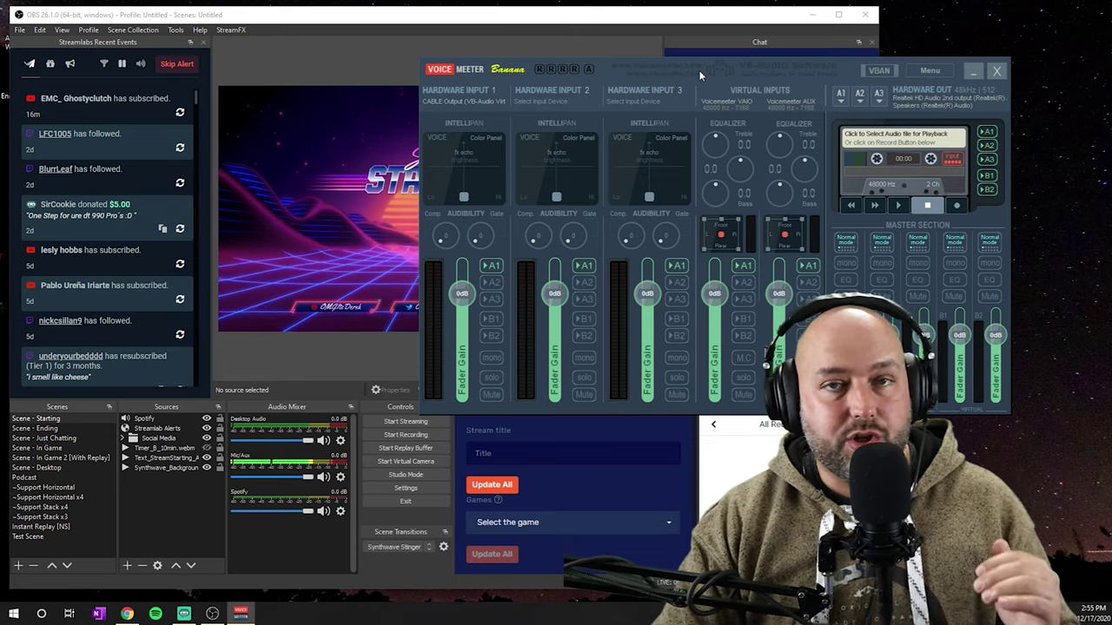
- Hide the VoiceMeeter Banana mixer to reveal the OBS Stream Starting scene
left_click(975, 75)
- Review the Output > Recording settings in OBS Settings, then cancel without changes
left_click(395, 487)
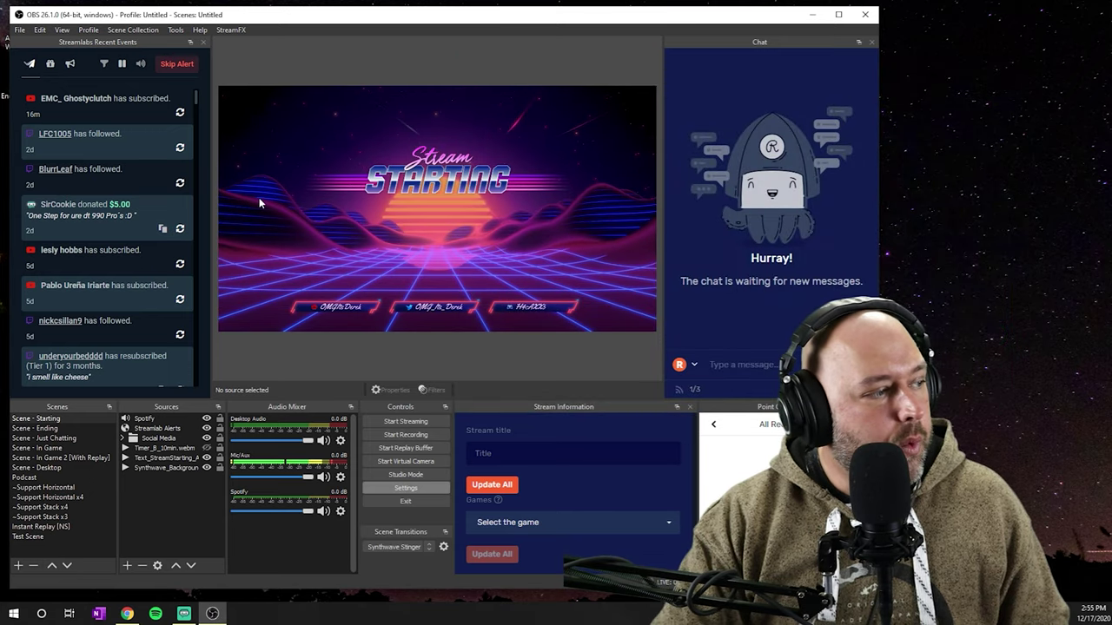
left_click(201, 170)
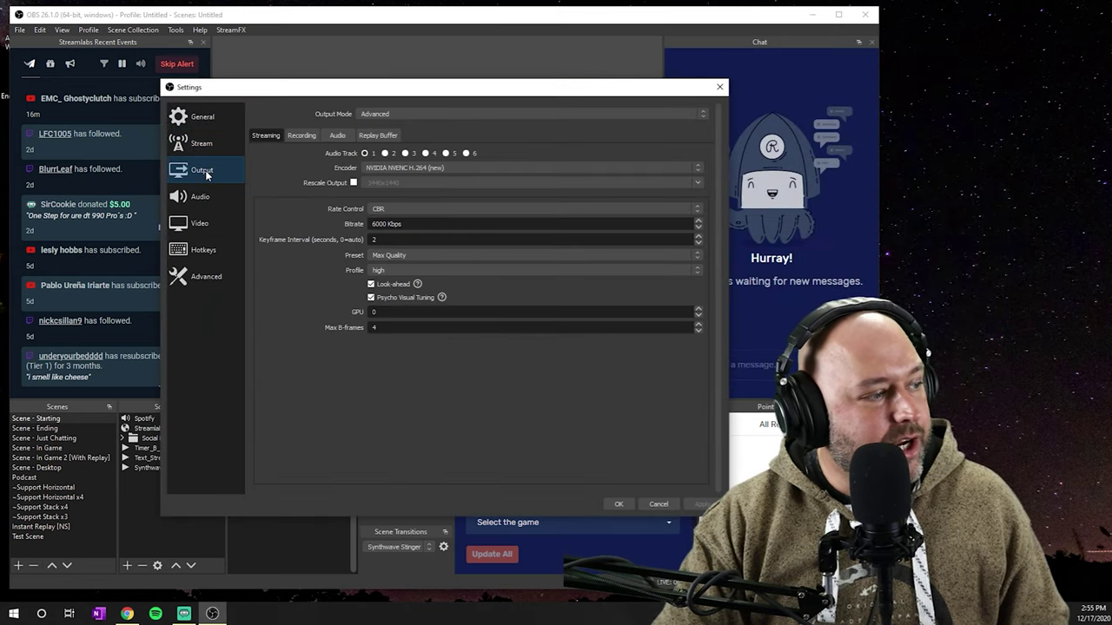
left_click(302, 135)
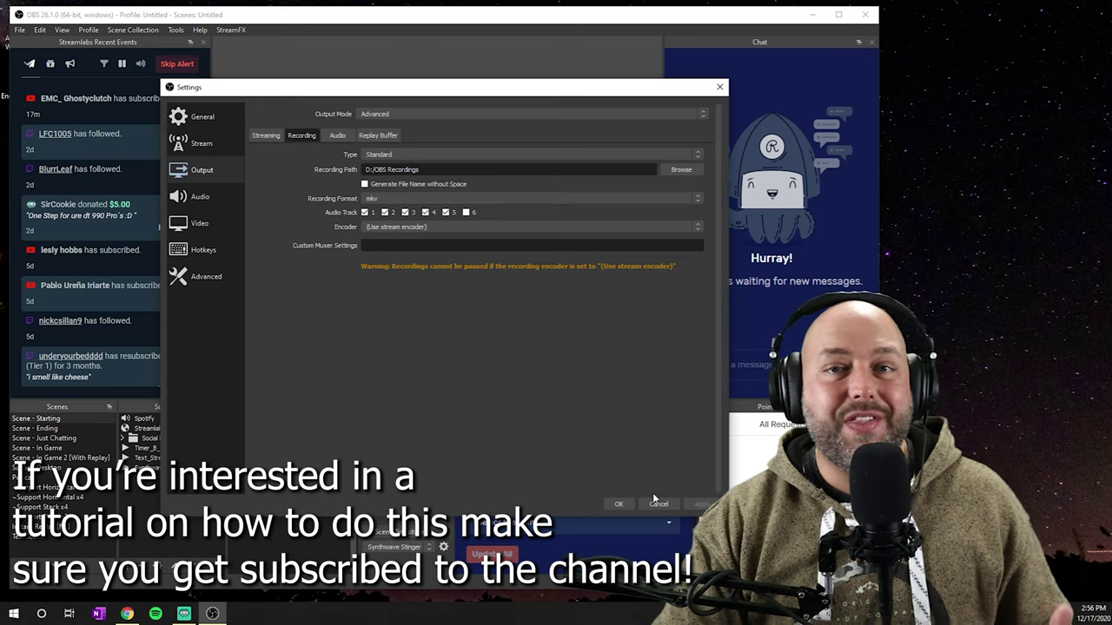
left_click(658, 505)
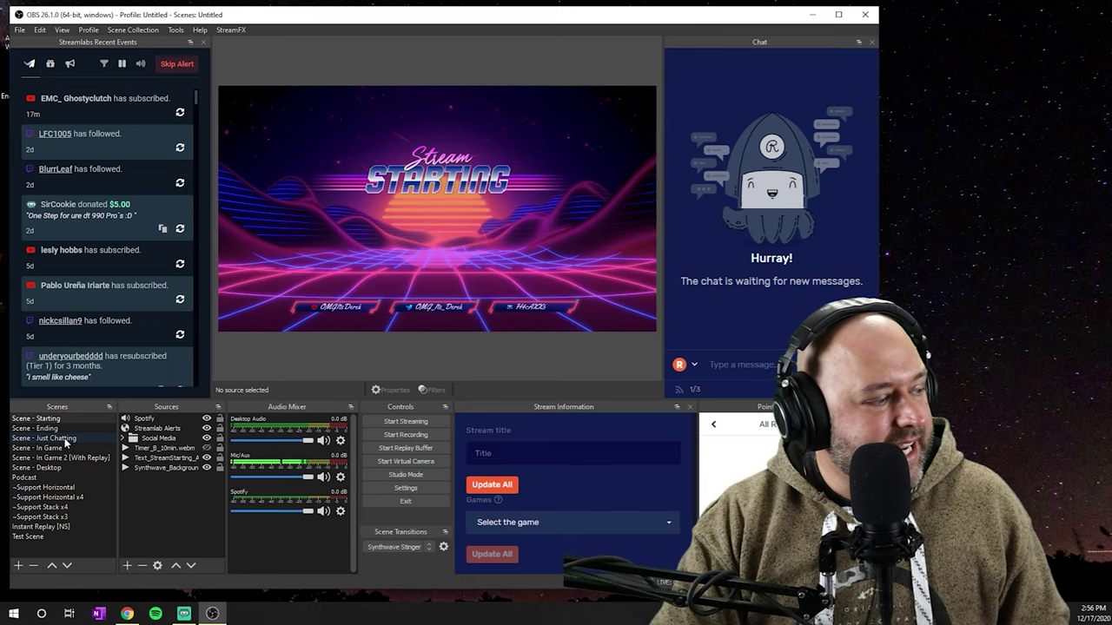
- Switch the preview to 'Scene - Just Chatting' and reopen OBS Settings
left_click(64, 438)
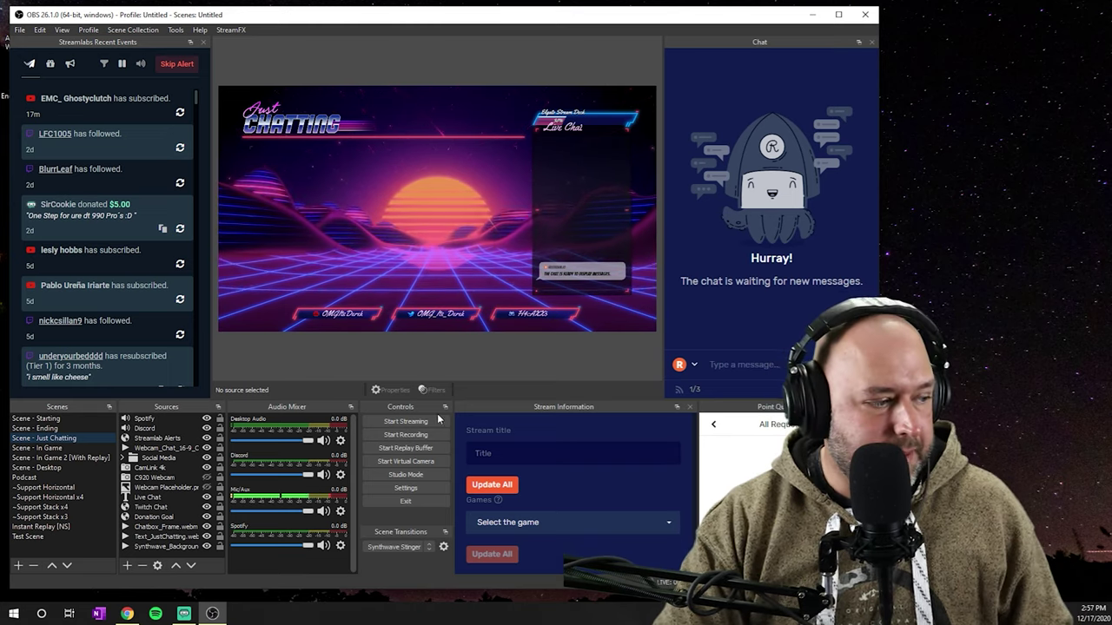
left_click(408, 487)
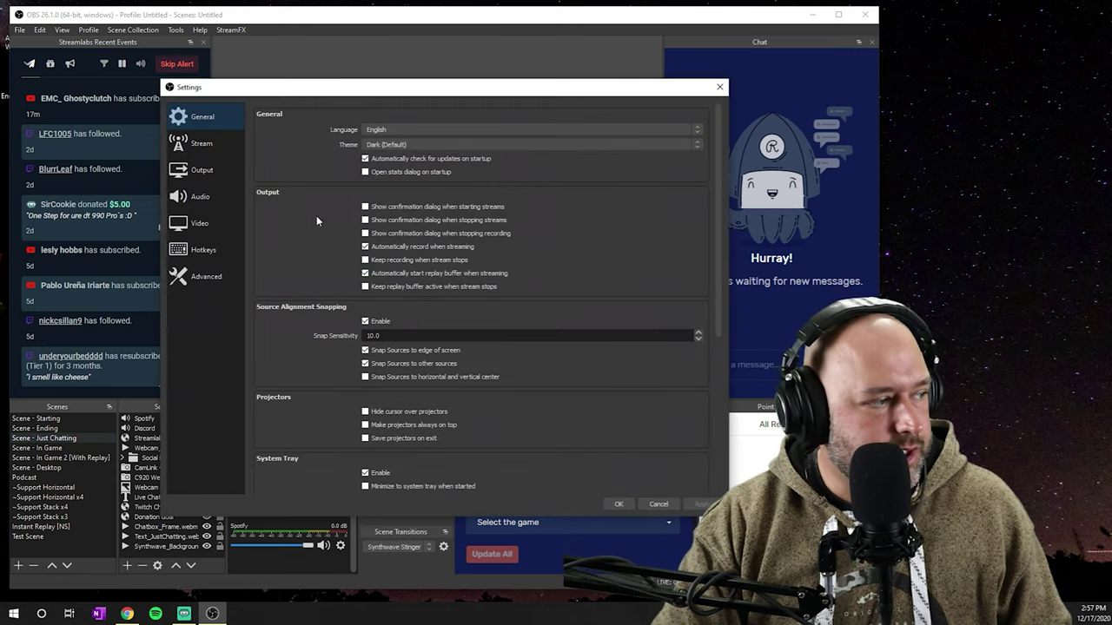
- On the Audio page, choose 48 kHz for Sample Rate, then cancel the dialog
left_click(208, 199)
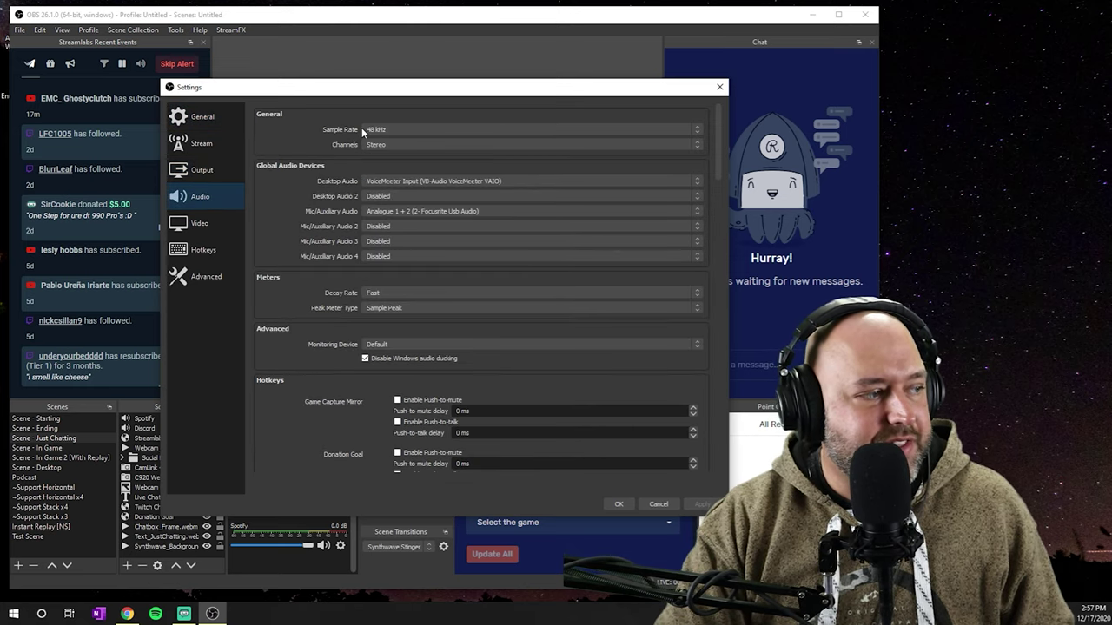
left_click(388, 131)
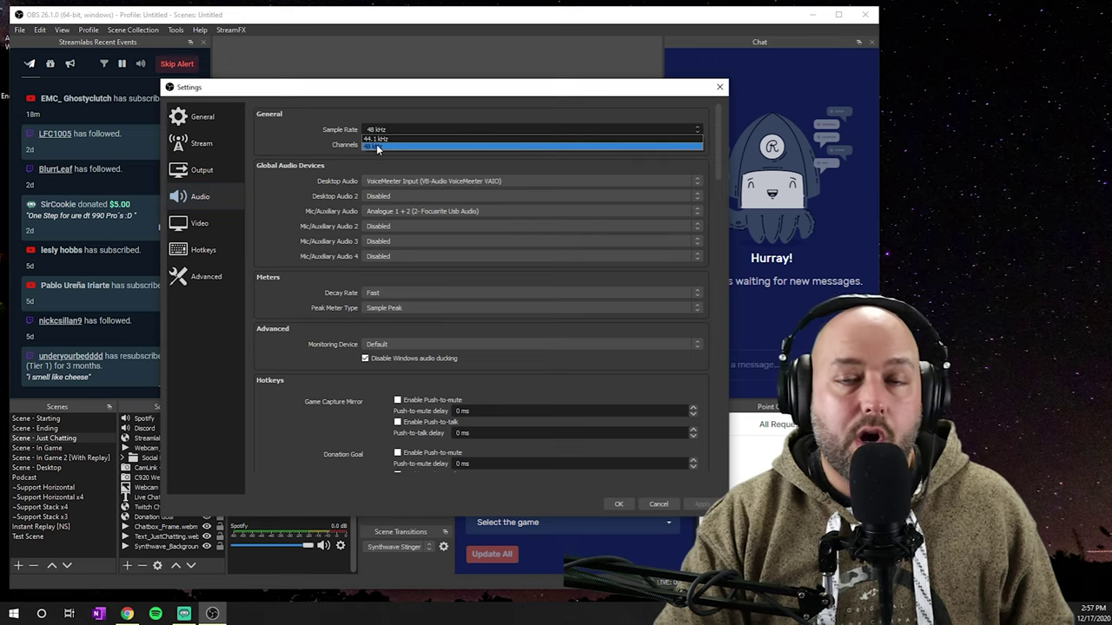
left_click(377, 147)
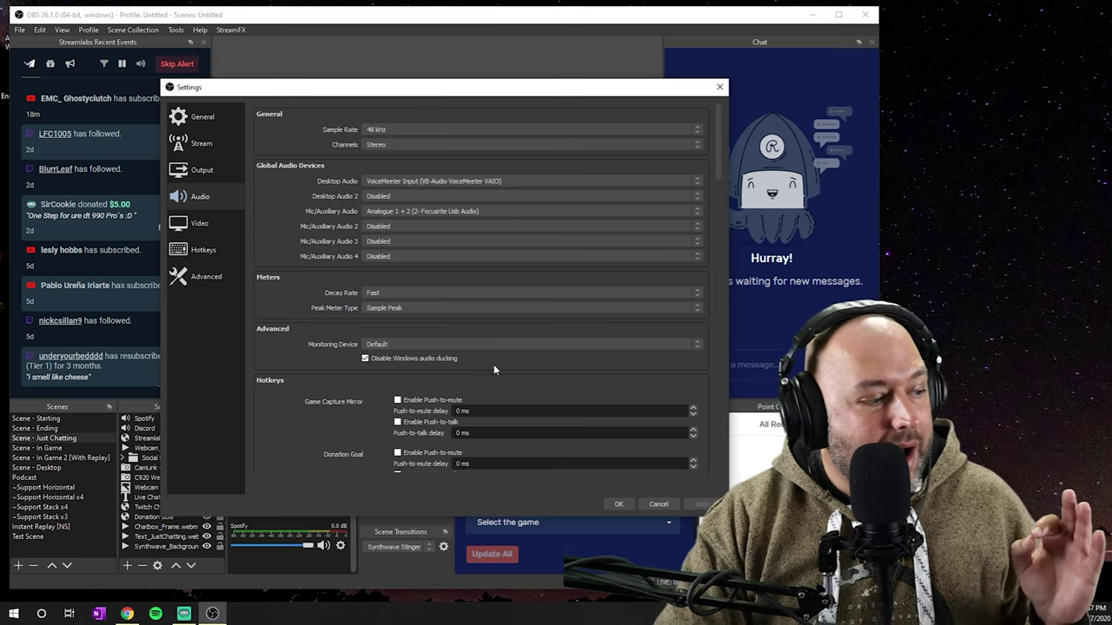
left_click(659, 504)
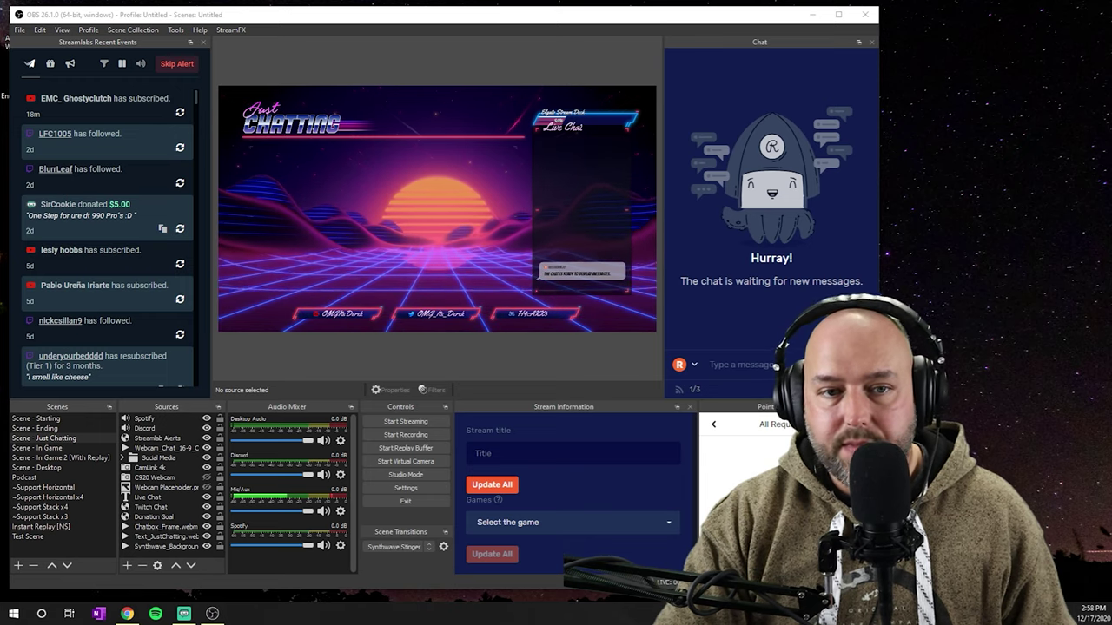
- Move the Sound window over the OBS preview and bring up the Playback device list
left_click_drag(1032, 87, 425, 122)
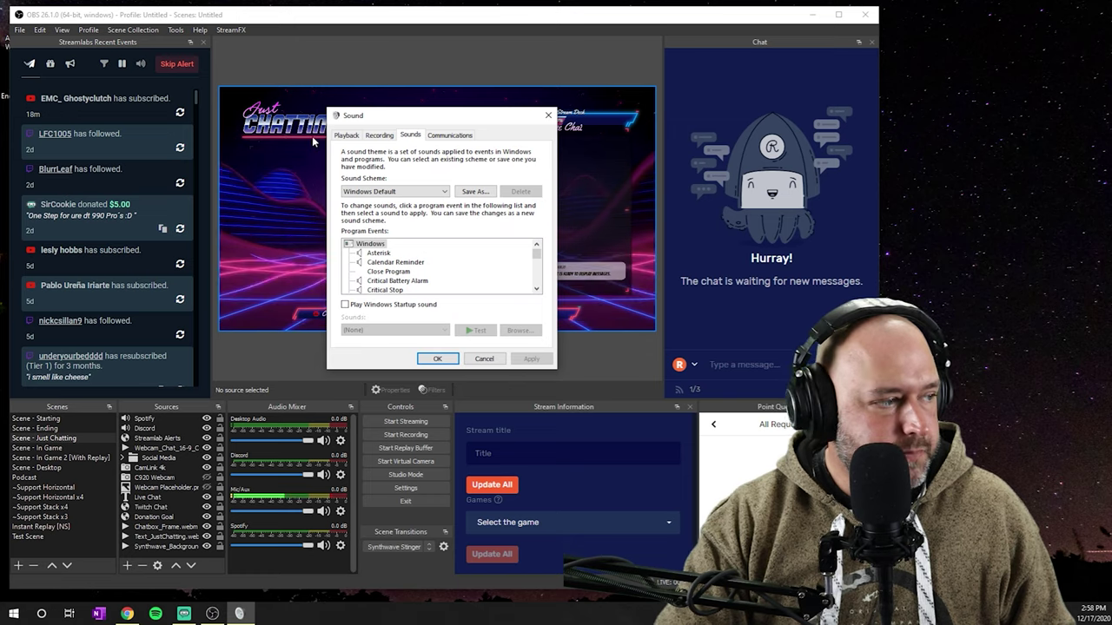
left_click(344, 137)
left_click(371, 137)
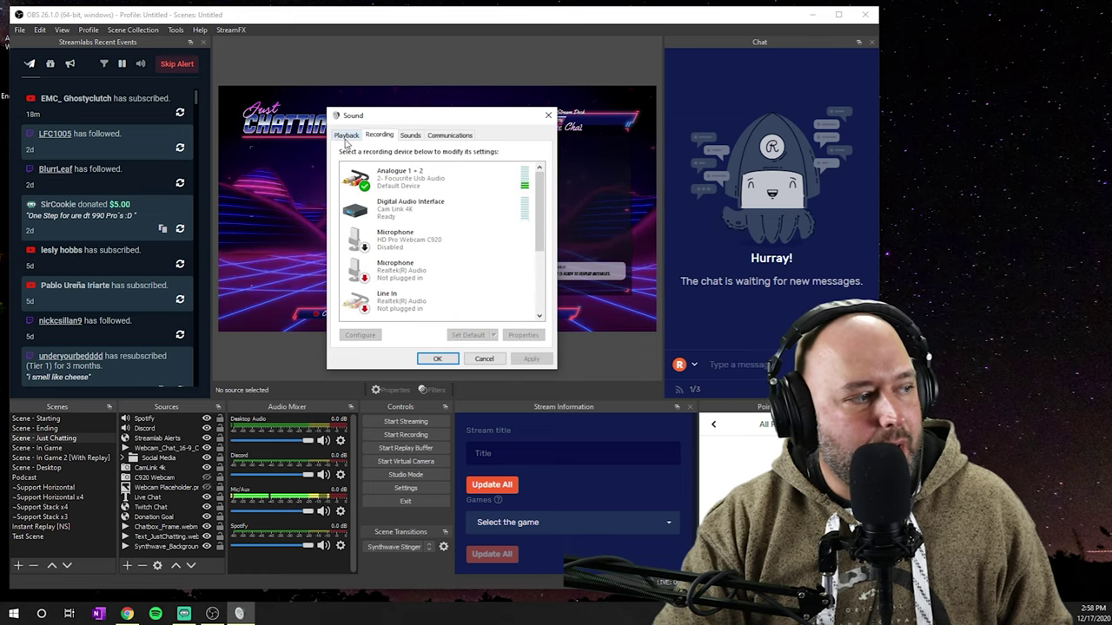
left_click(346, 137)
left_click(371, 137)
left_click(346, 136)
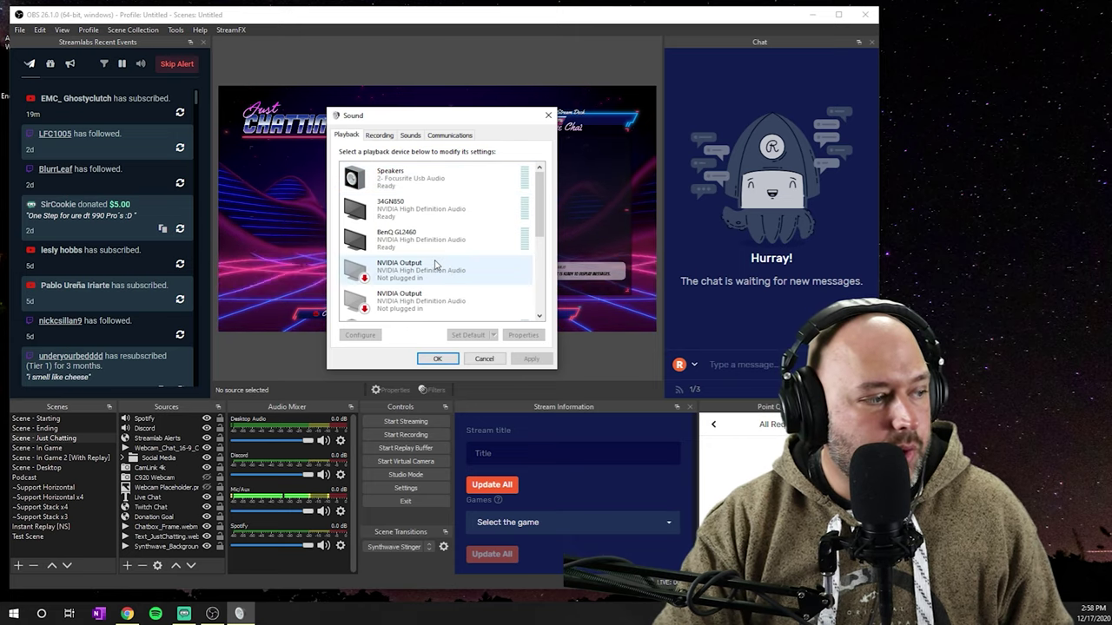
scroll(437, 263, "down", 2)
scroll(545, 236, "down", 3)
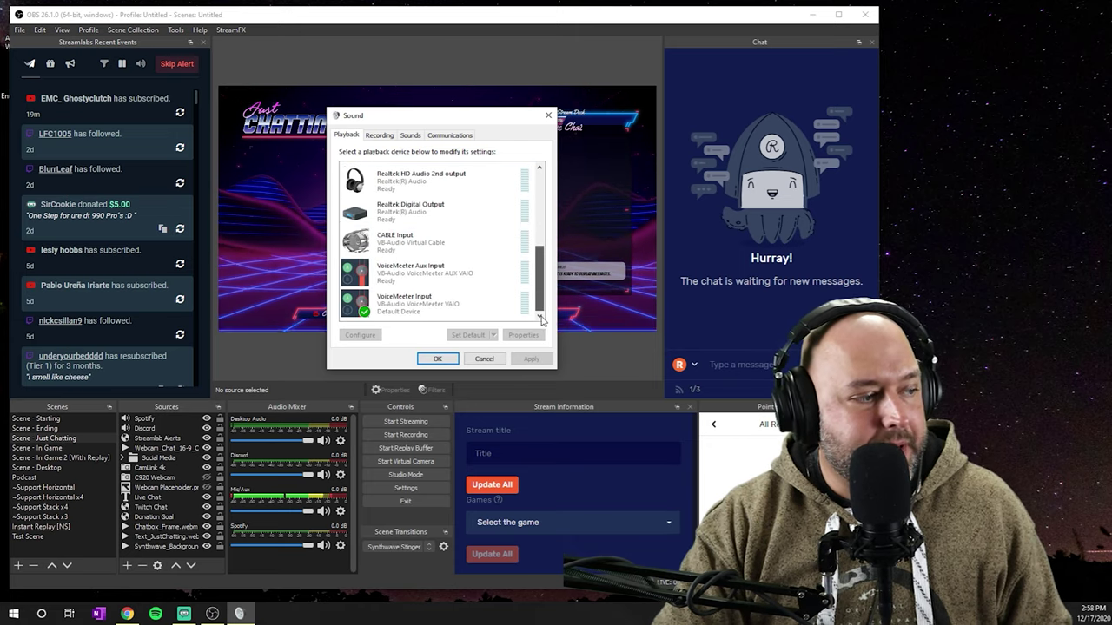
scroll(436, 210, "up", 1)
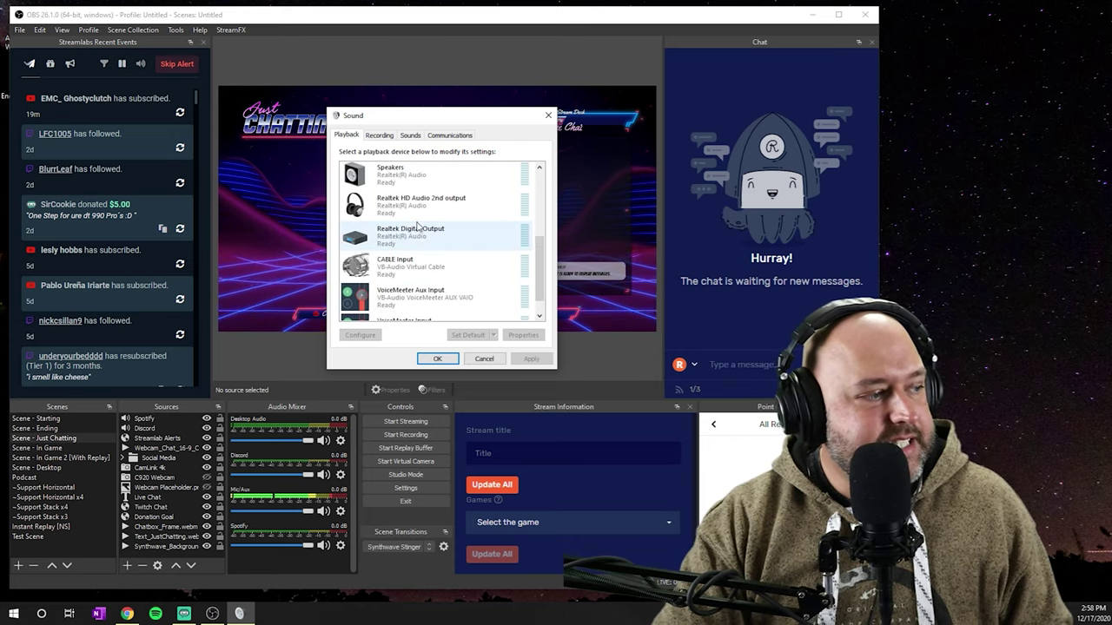
- Confirm Realtek HD Audio 2nd output uses 2 channel, 24 bit, 48000 Hz, then select CABLE Input
left_click(436, 210)
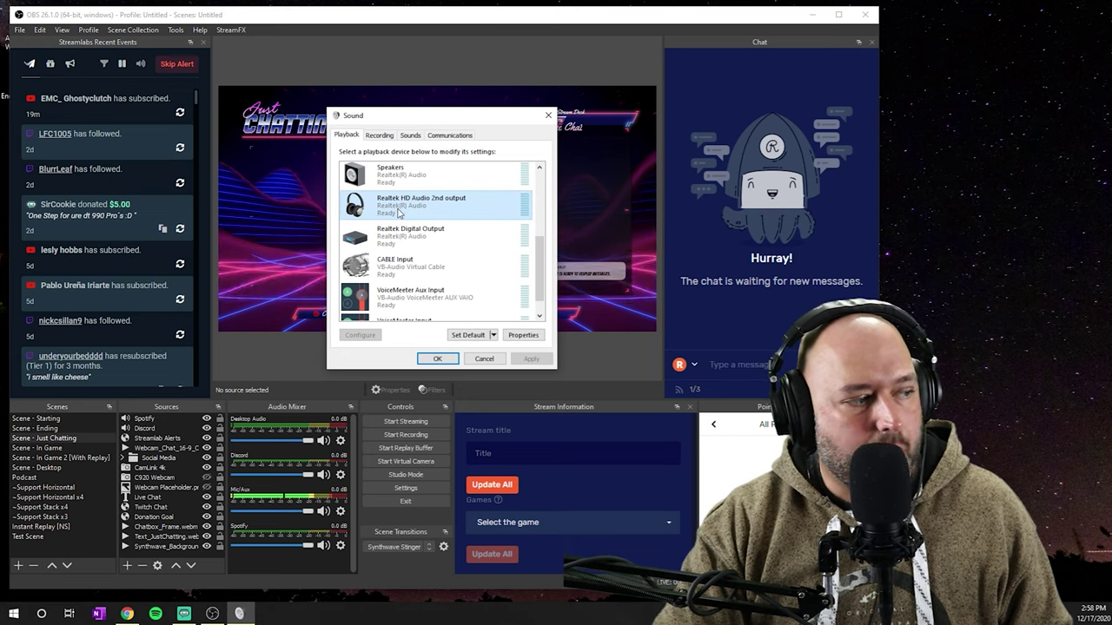
right_click(398, 214)
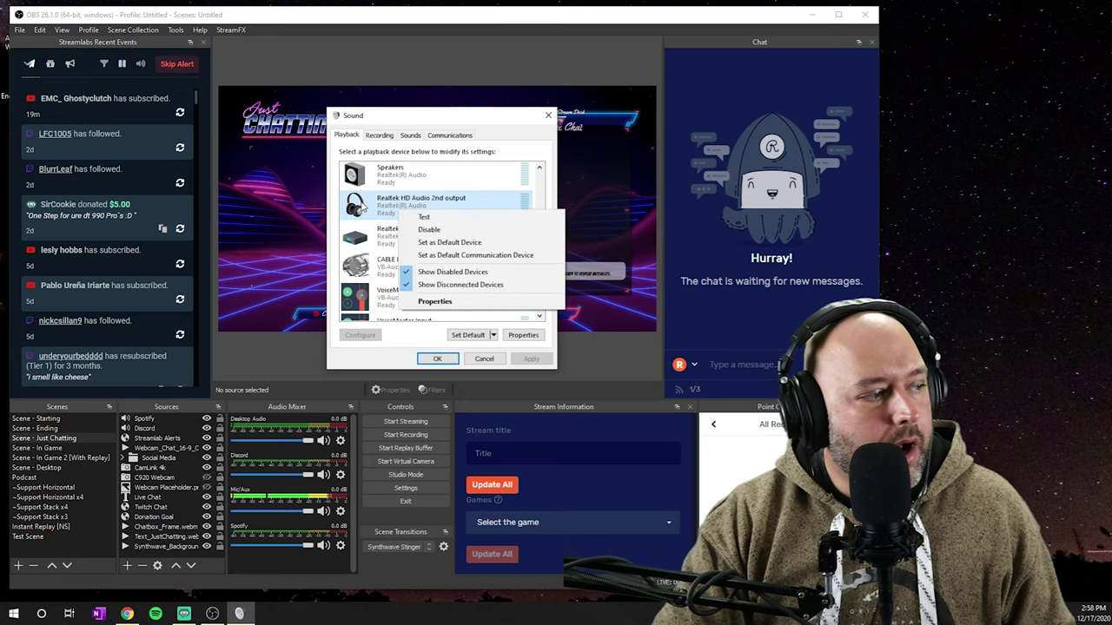
left_click(434, 301)
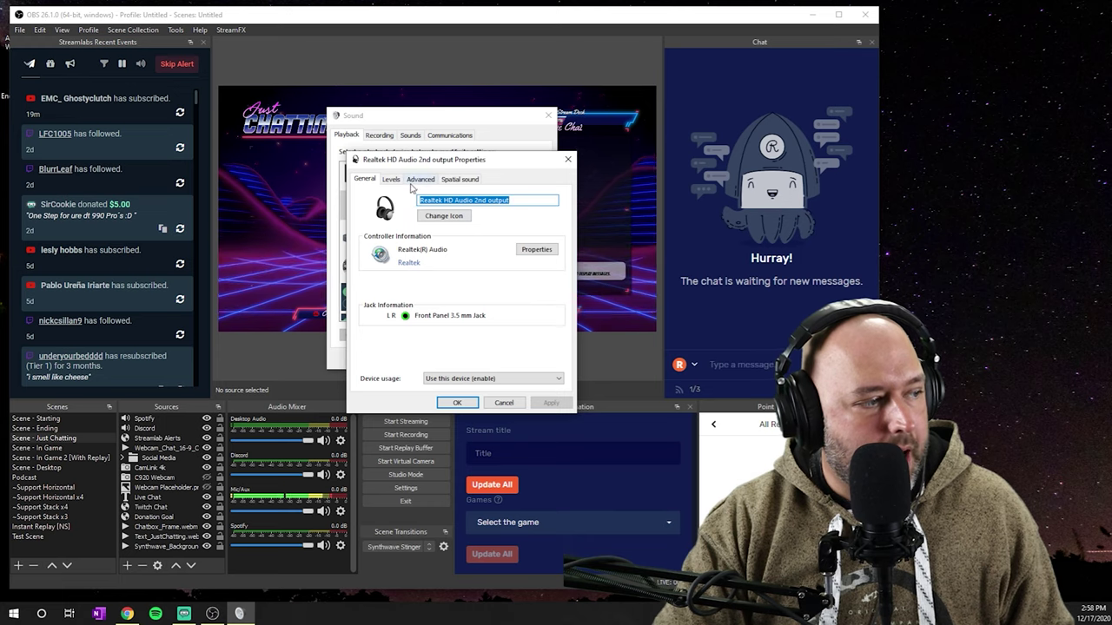
left_click(419, 179)
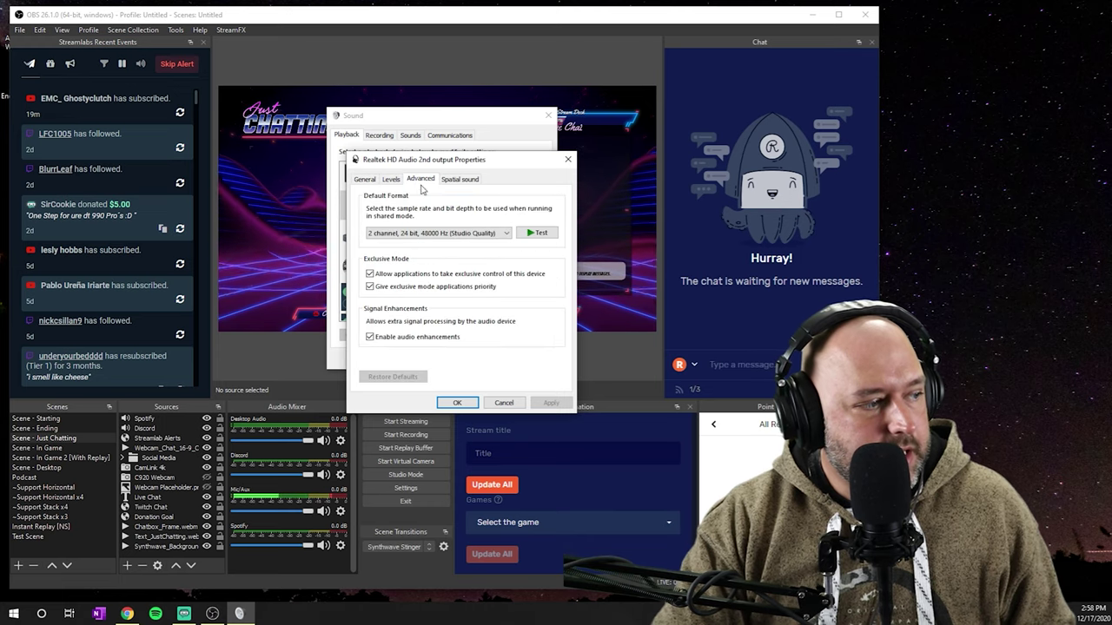
left_click(398, 233)
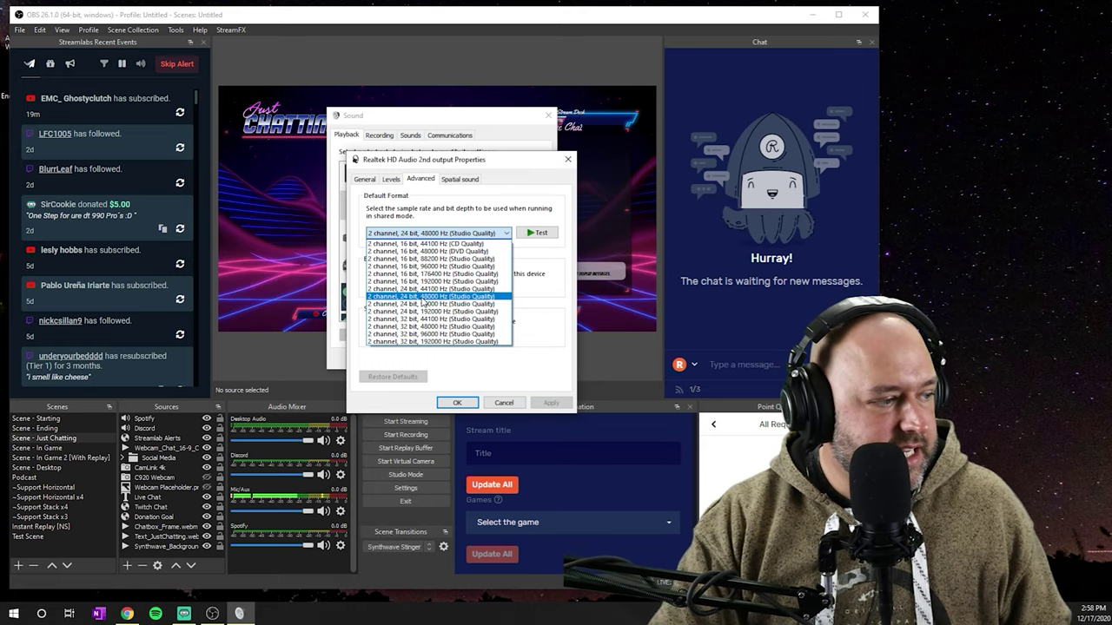
left_click(422, 298)
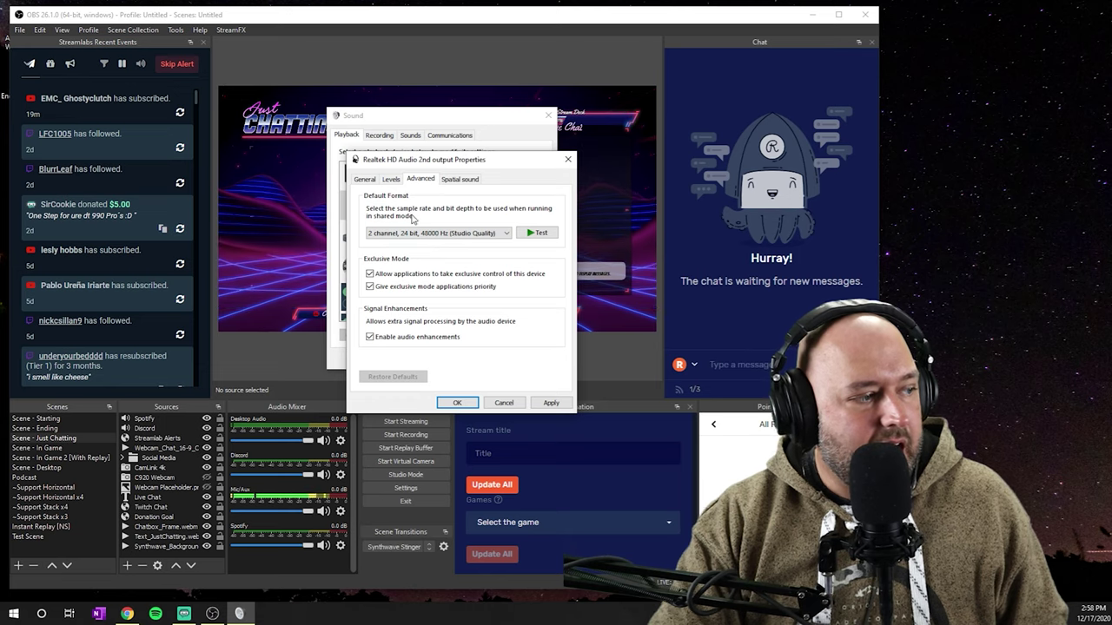
left_click(423, 233)
left_click(428, 243)
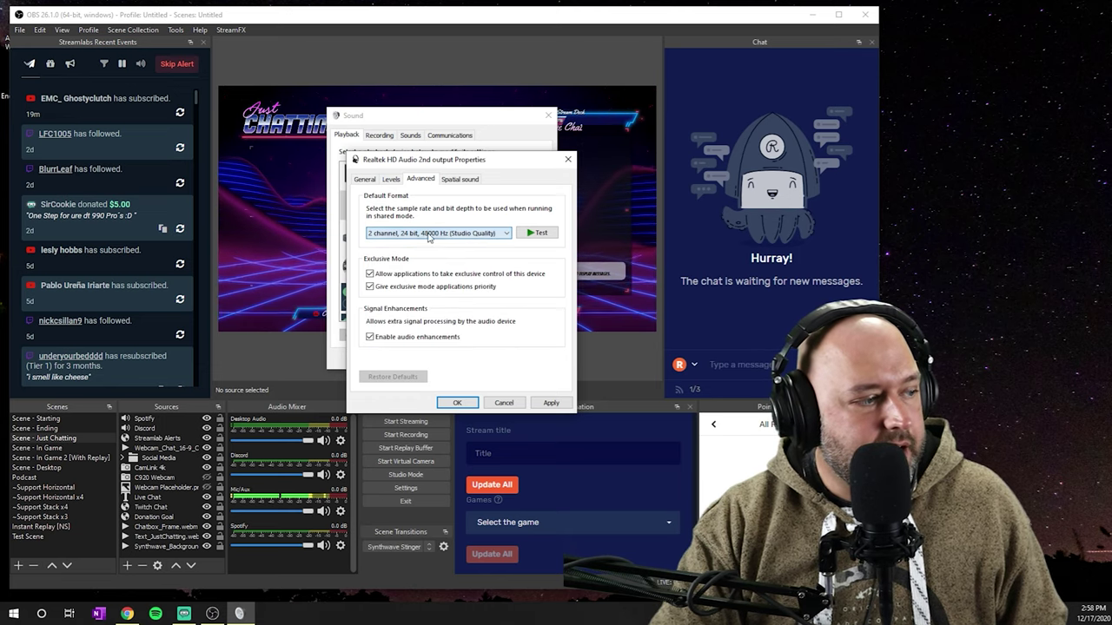
left_click(511, 405)
scroll(434, 252, "down", 2)
left_click(404, 252)
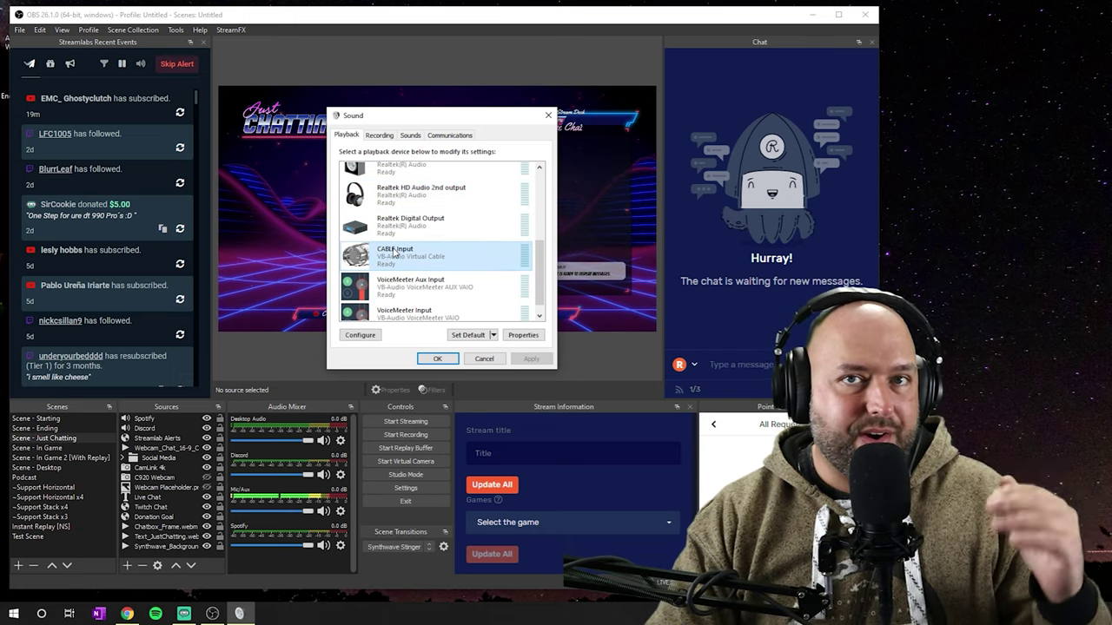
scroll(398, 259, "up", 1)
right_click(397, 202)
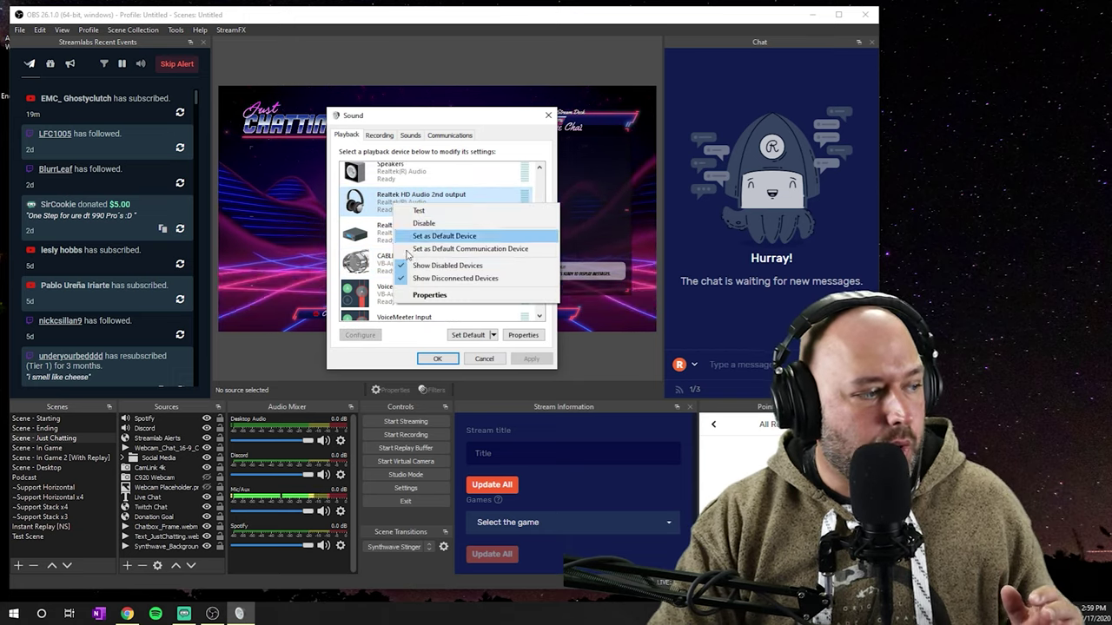
left_click(453, 294)
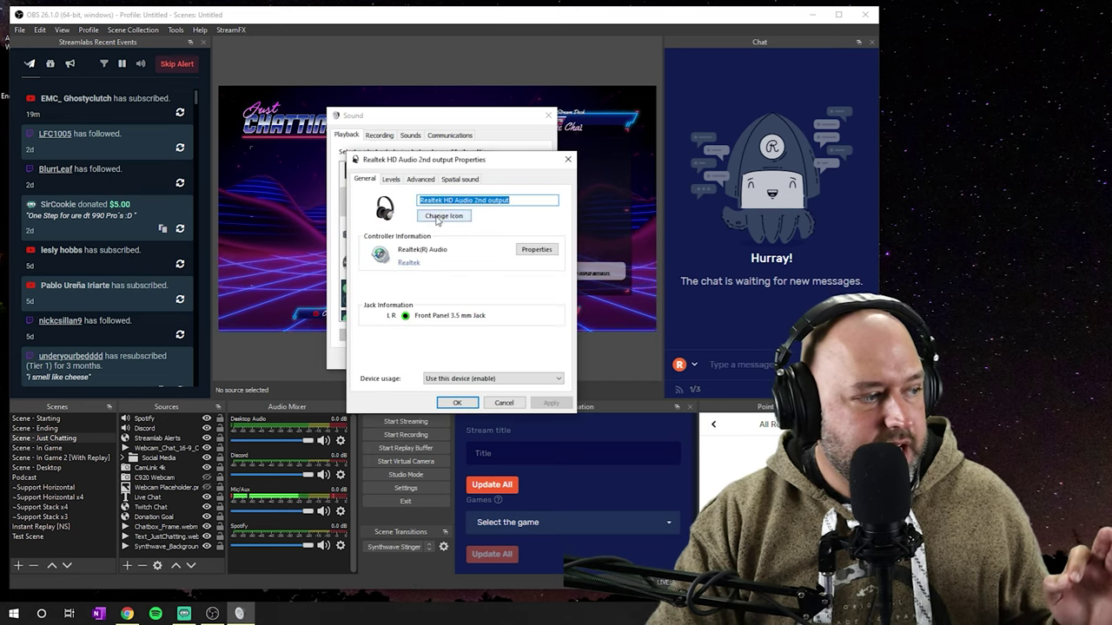
left_click(428, 180)
left_click(436, 232)
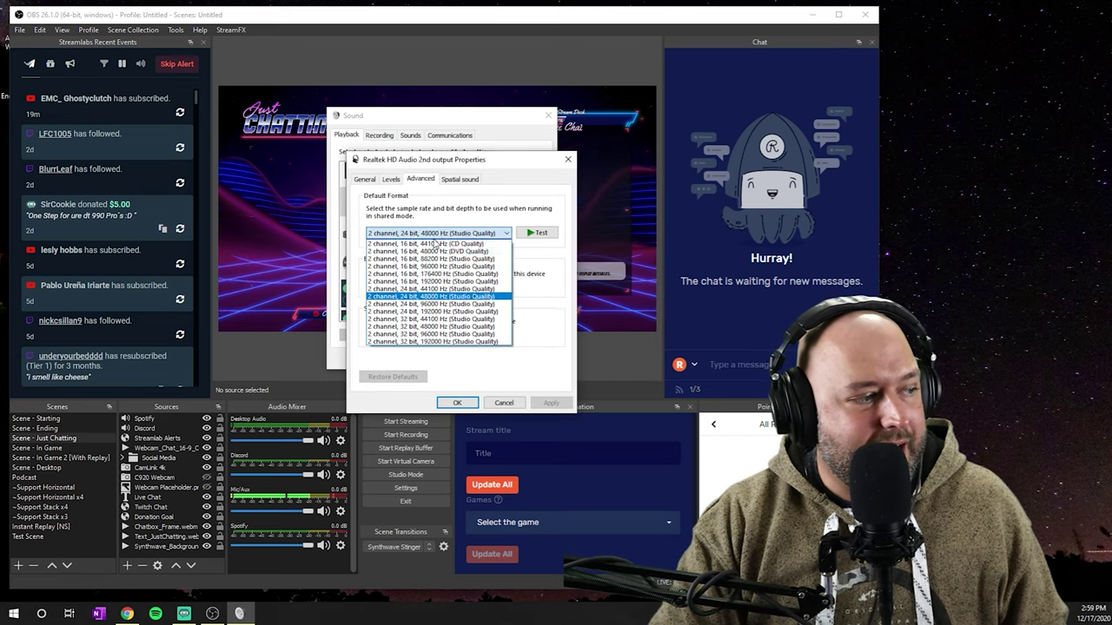
left_click(434, 298)
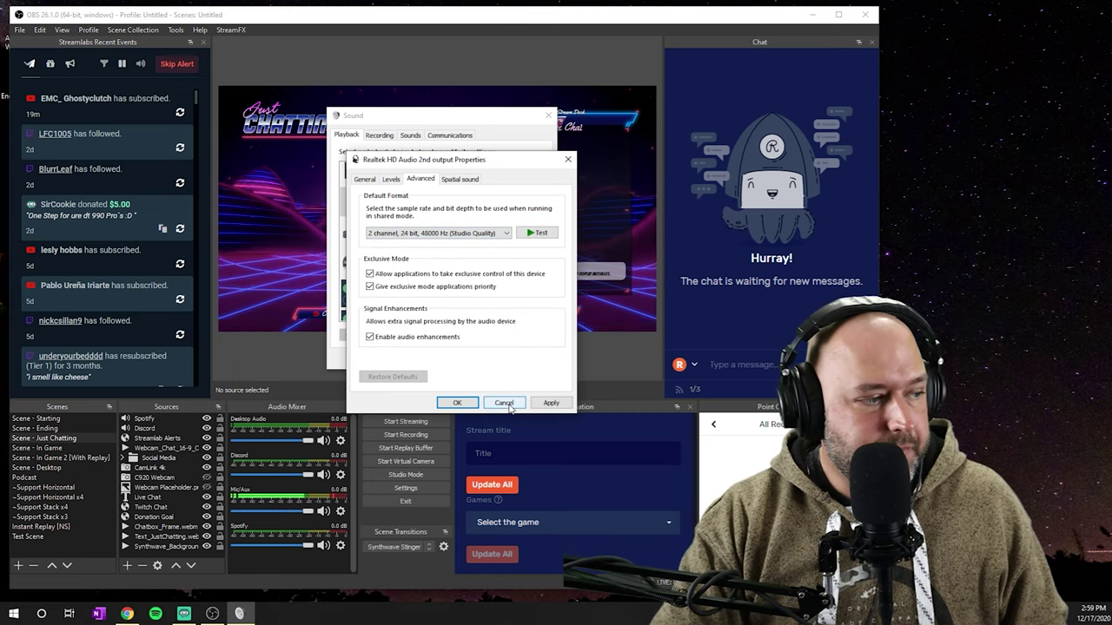
left_click(510, 408)
scroll(437, 285, "down", 1)
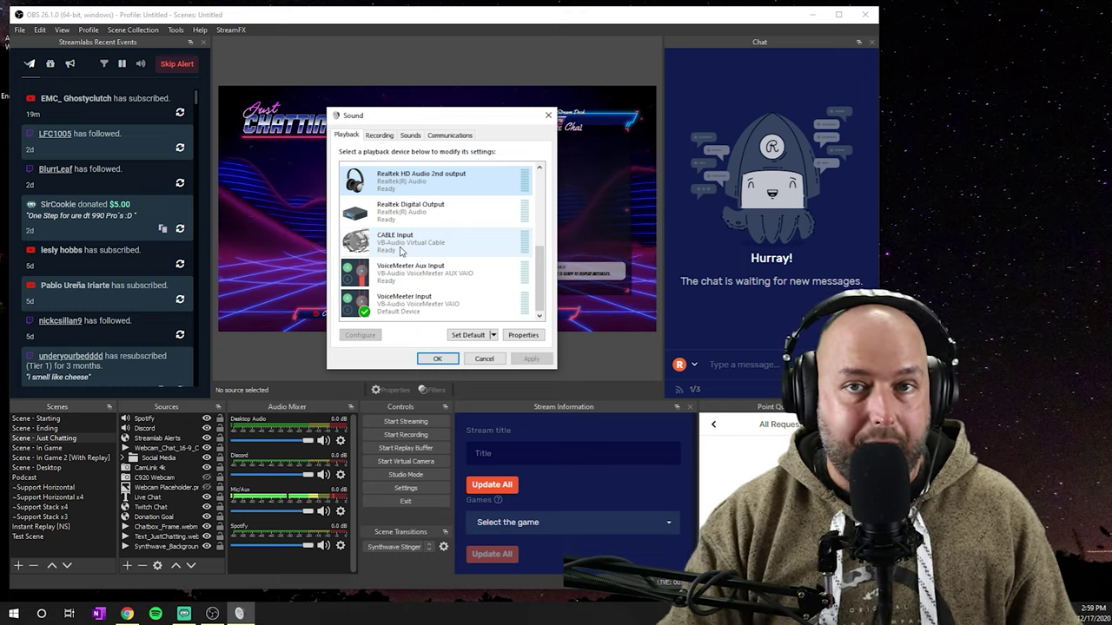
left_click(415, 303)
left_click(414, 245)
left_click(422, 272)
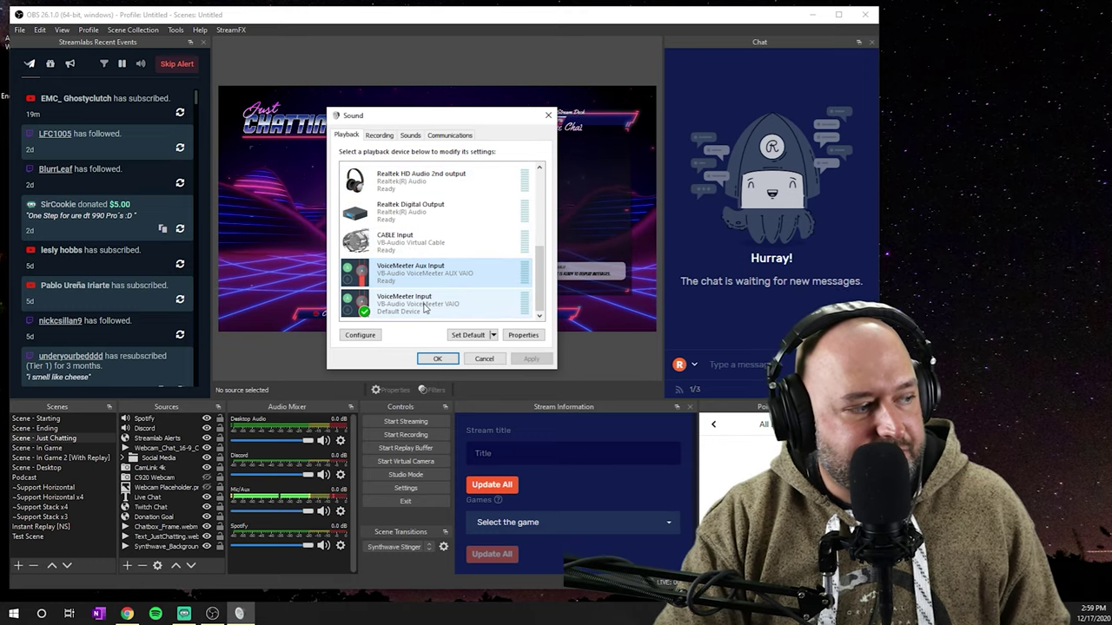
left_click(426, 306)
left_click(383, 245)
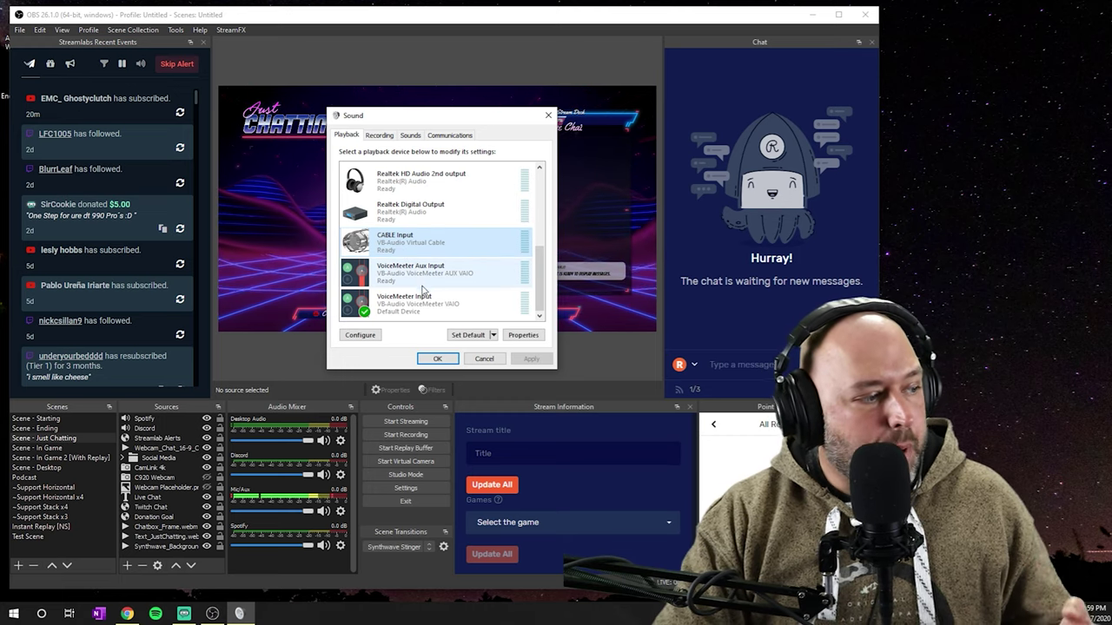
left_click(422, 274)
left_click(426, 300)
left_click(417, 267)
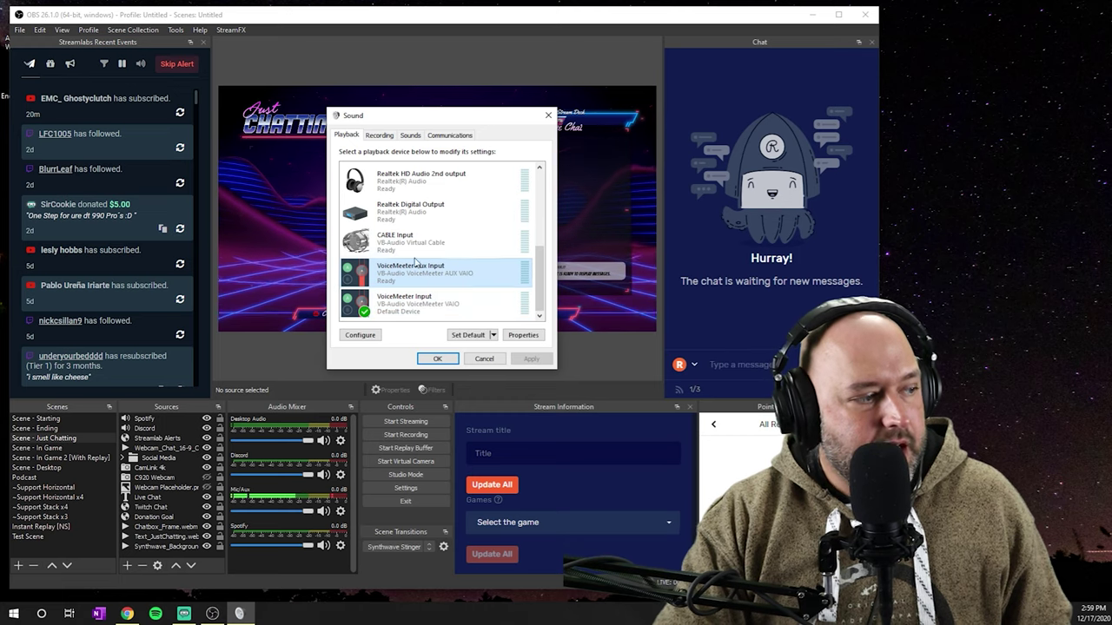
left_click(413, 249)
right_click(412, 250)
left_click(434, 355)
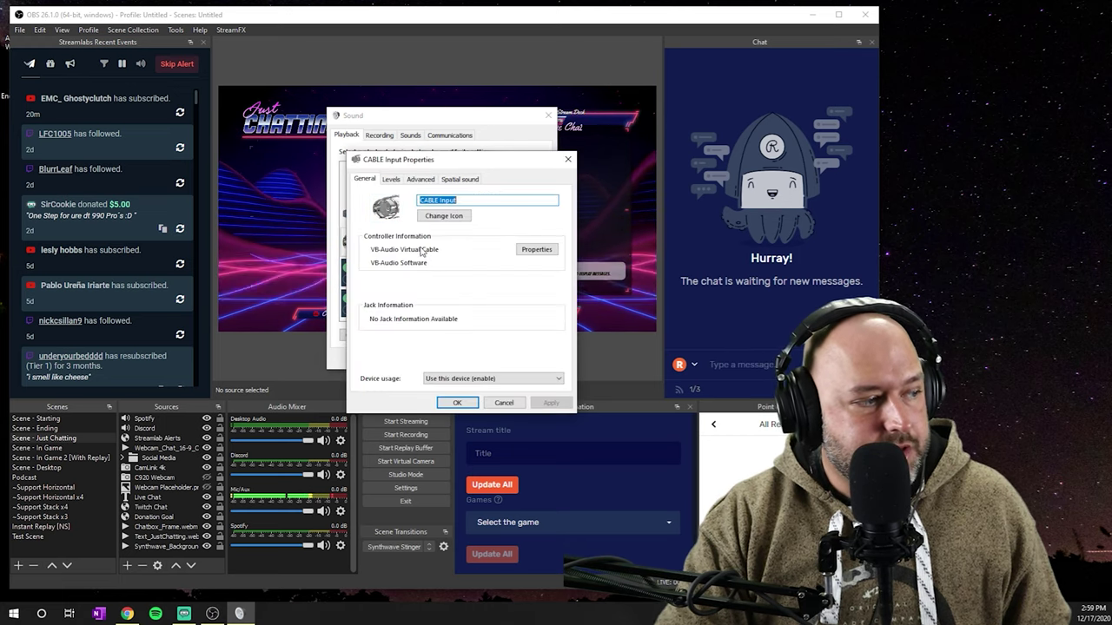
left_click(420, 179)
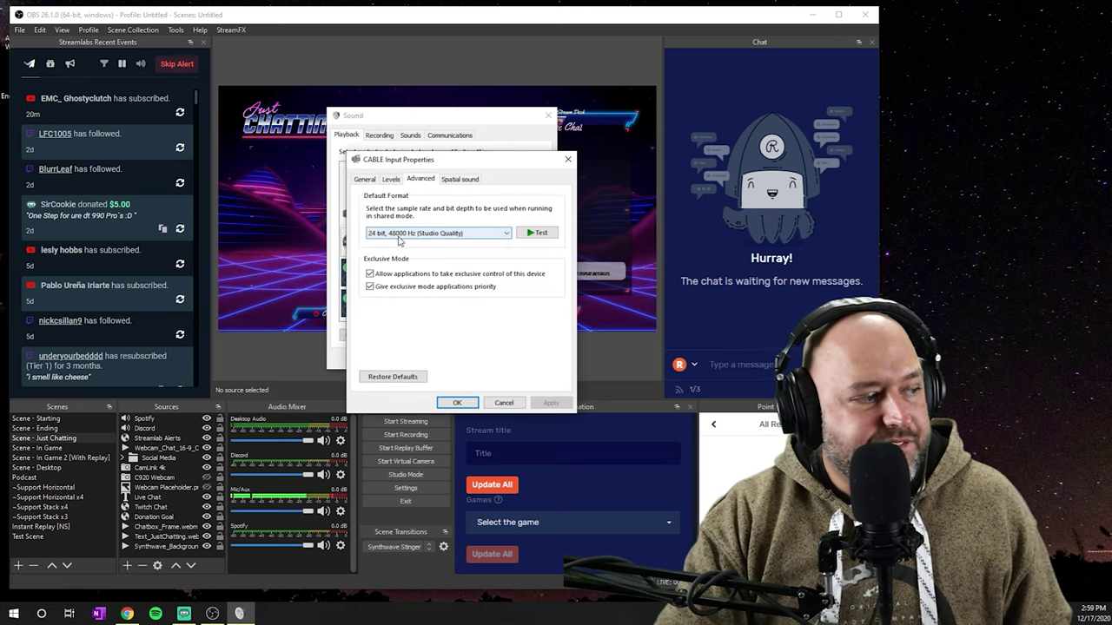
left_click(510, 402)
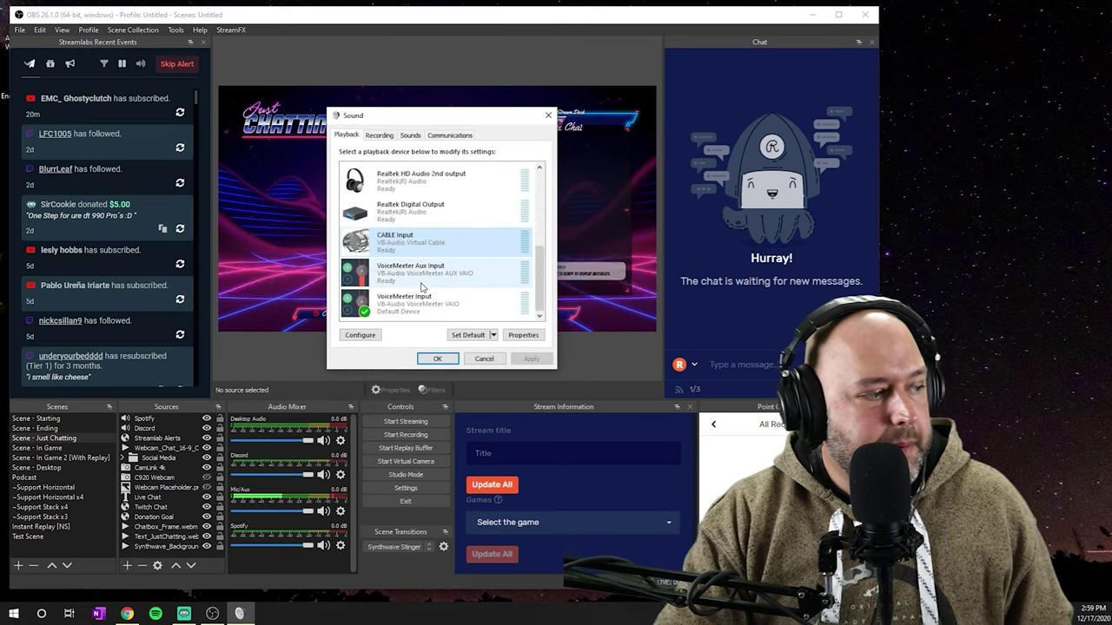
left_click(421, 283)
left_click(443, 309)
left_click(439, 274)
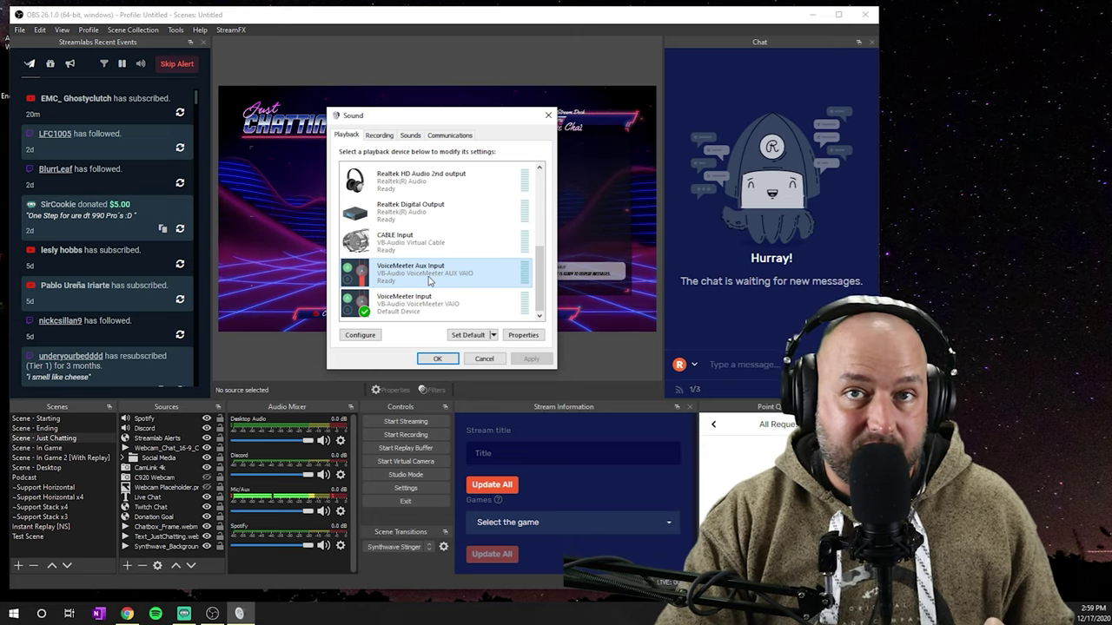
left_click(413, 248)
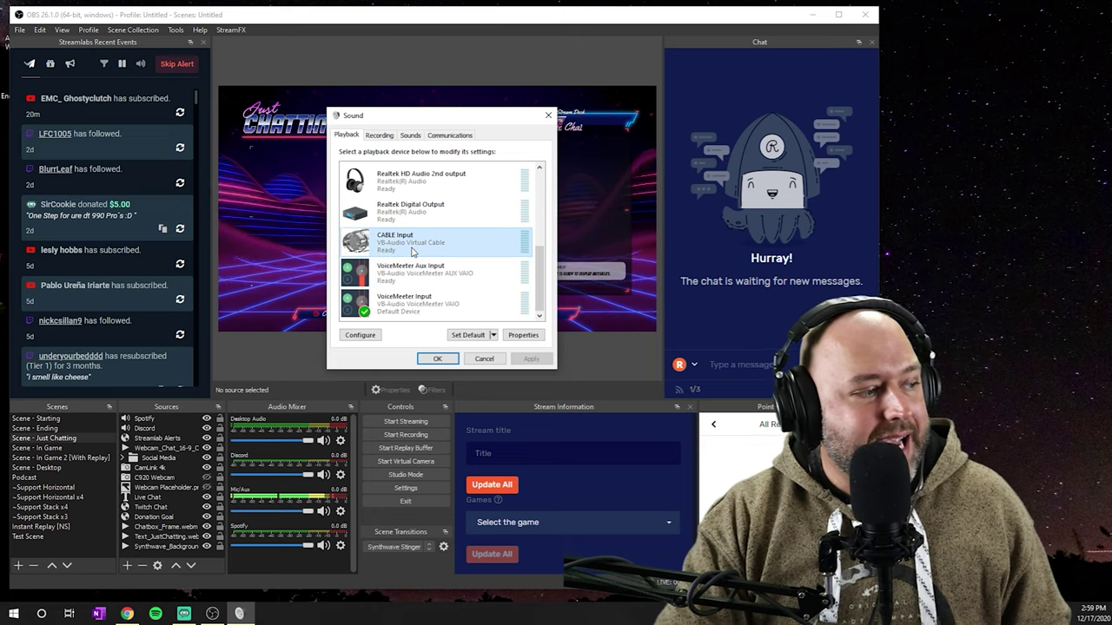
- Confirm the Focusrite Analogue 1 + 2 recording device's default format is 24 bit, 48000 Hz
left_click(377, 137)
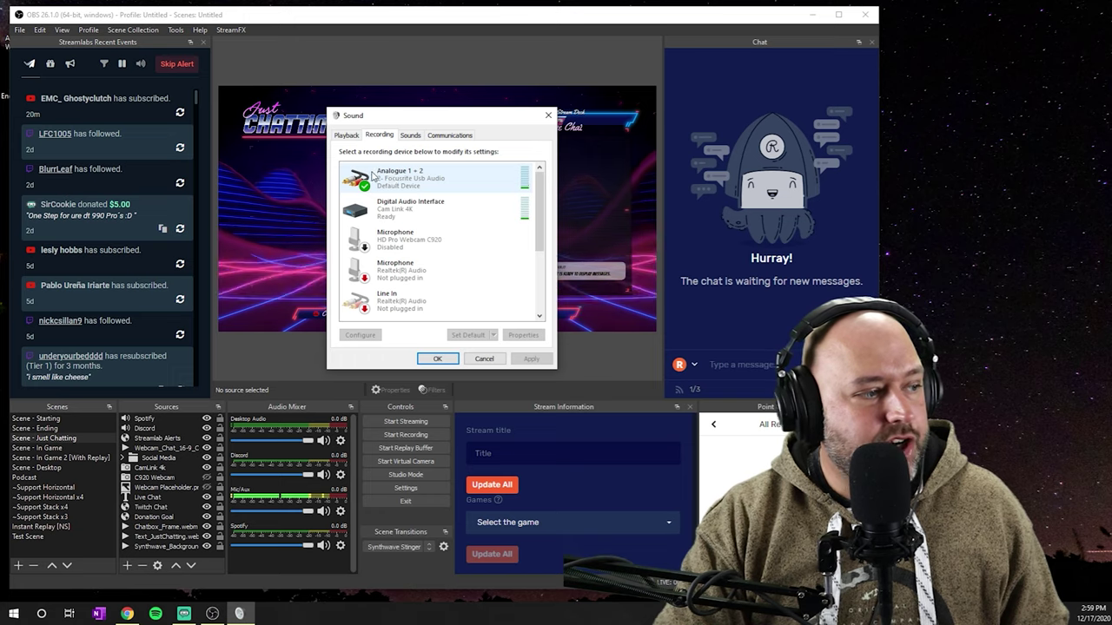
right_click(403, 185)
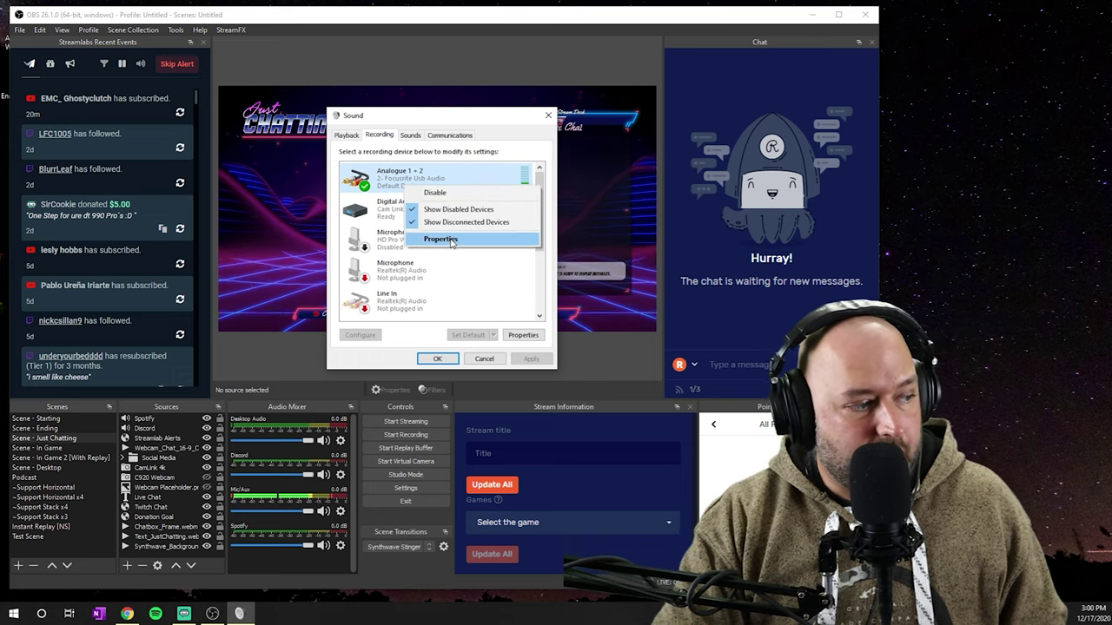
left_click(442, 239)
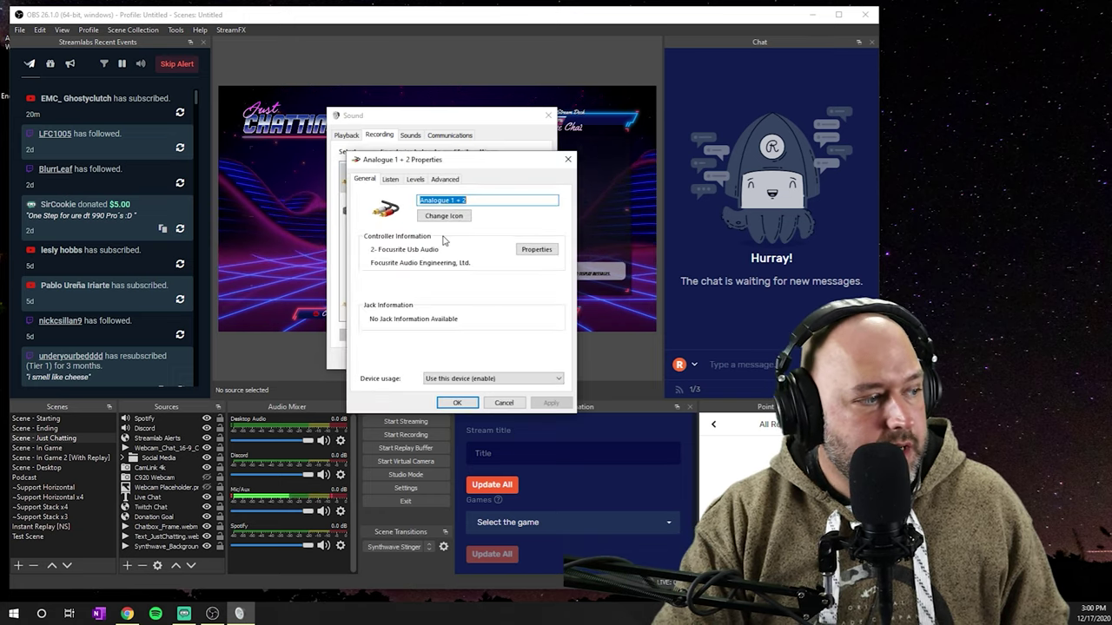
left_click(495, 404)
right_click(416, 185)
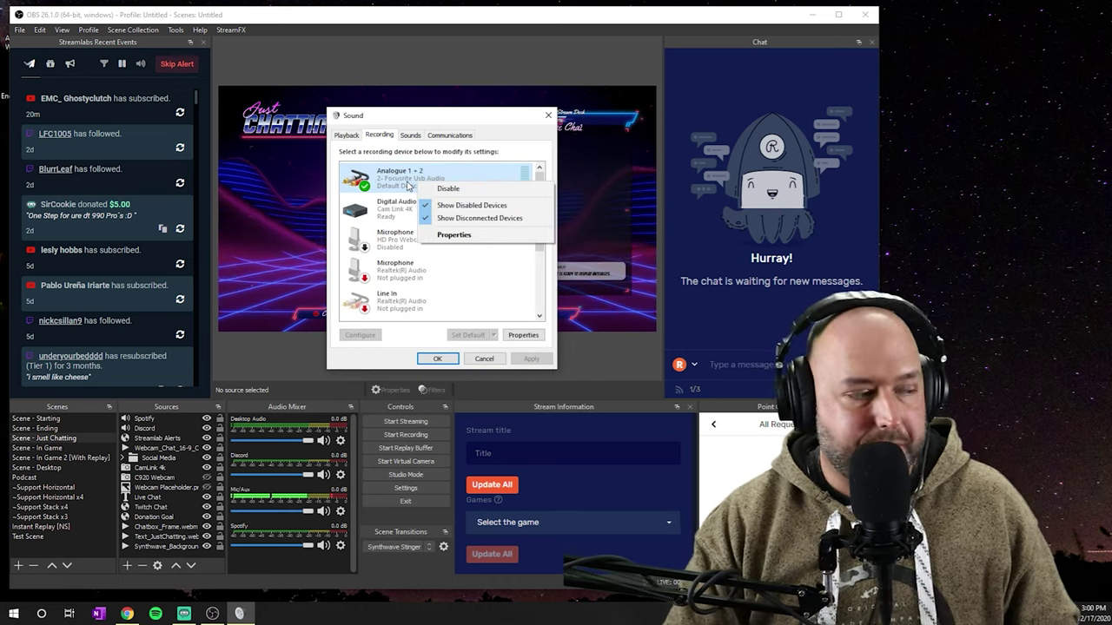
left_click(441, 240)
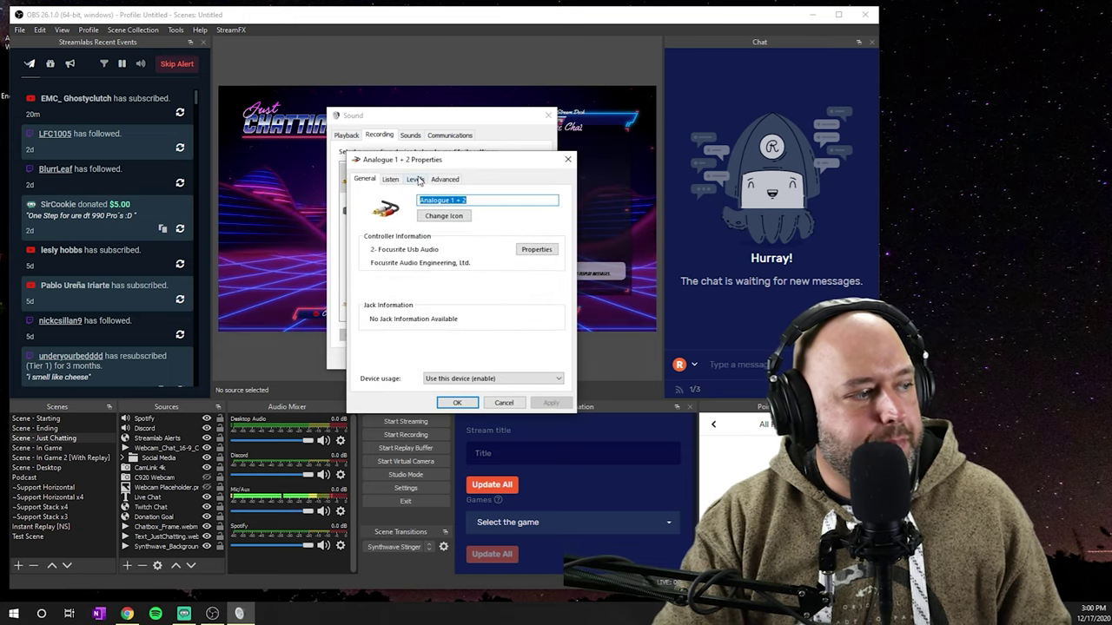
left_click(444, 179)
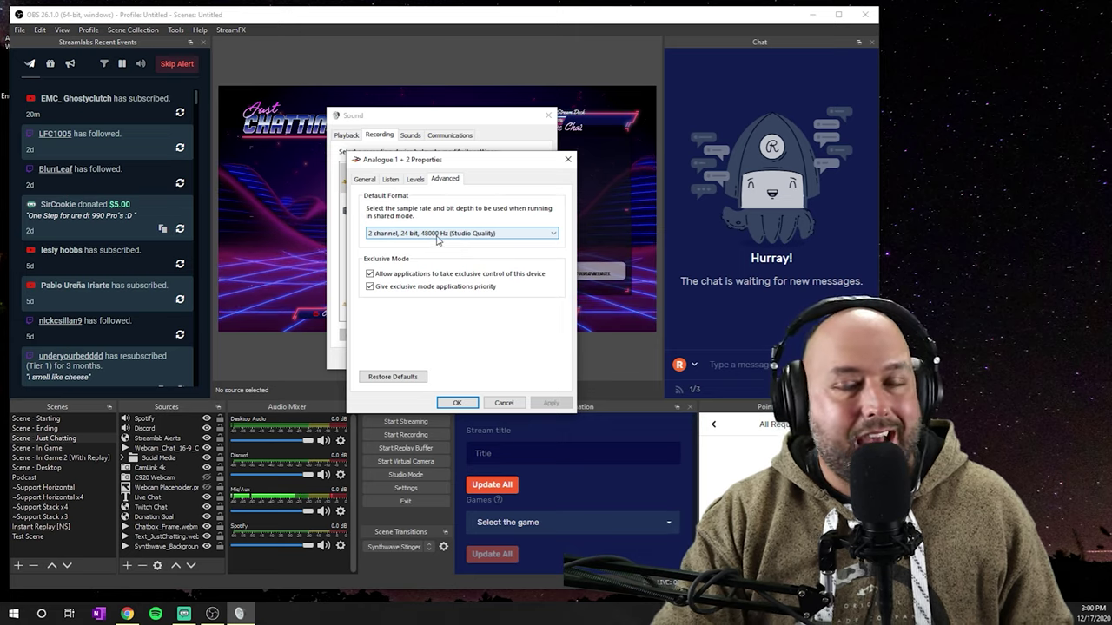
left_click(503, 402)
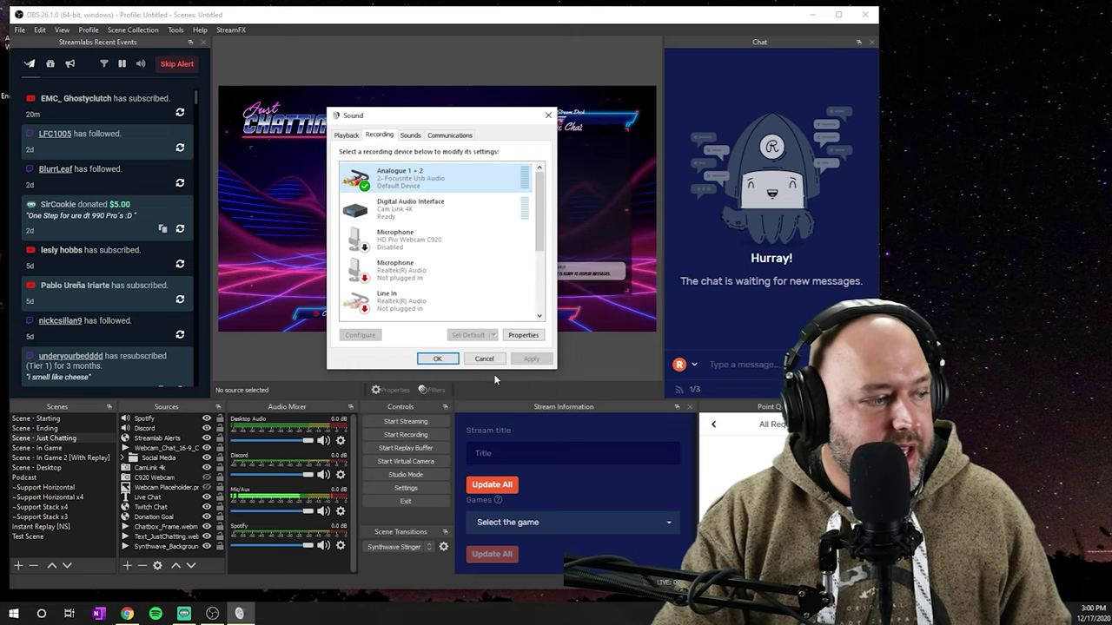
- Cancel the Windows Sound dialog to return to the OBS main window
left_click(484, 360)
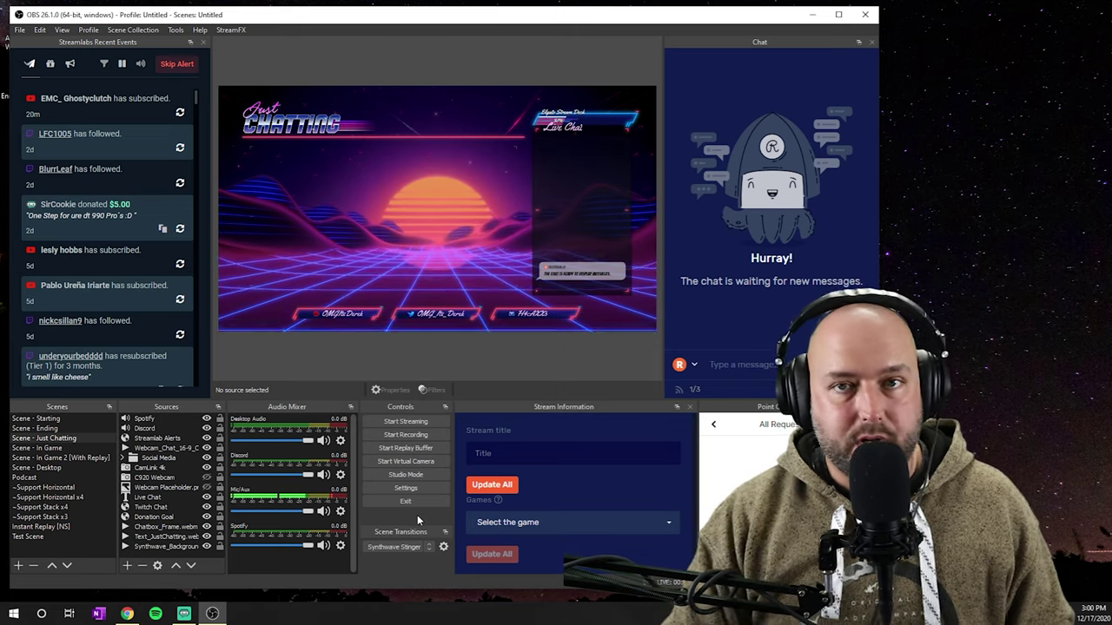